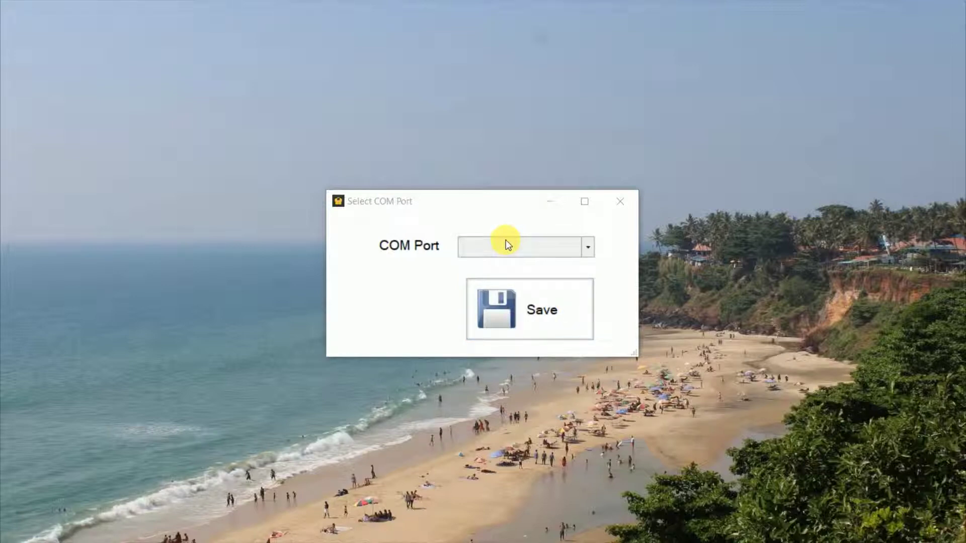
Step: Select COM3 as the scale's serial port and save it
left_click(539, 248)
left_click(498, 279)
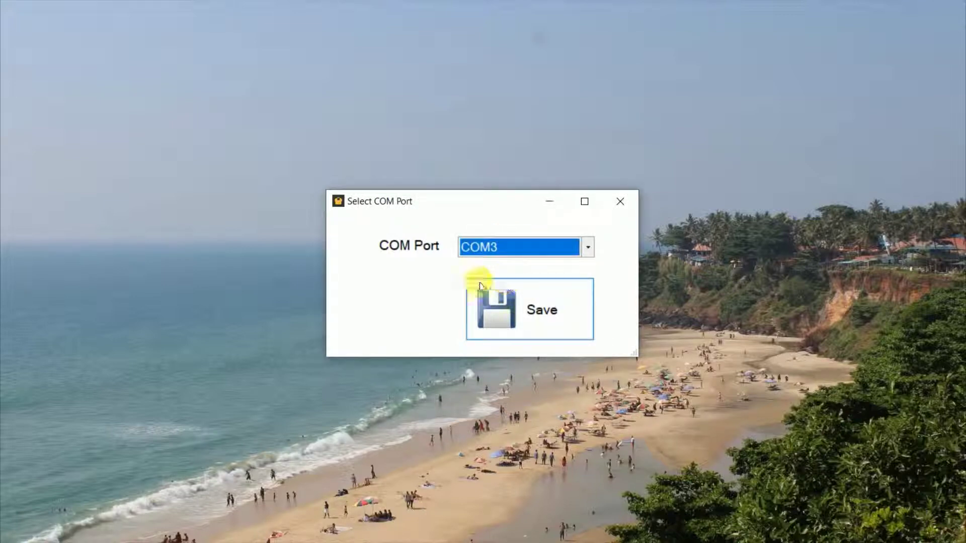
left_click(541, 311)
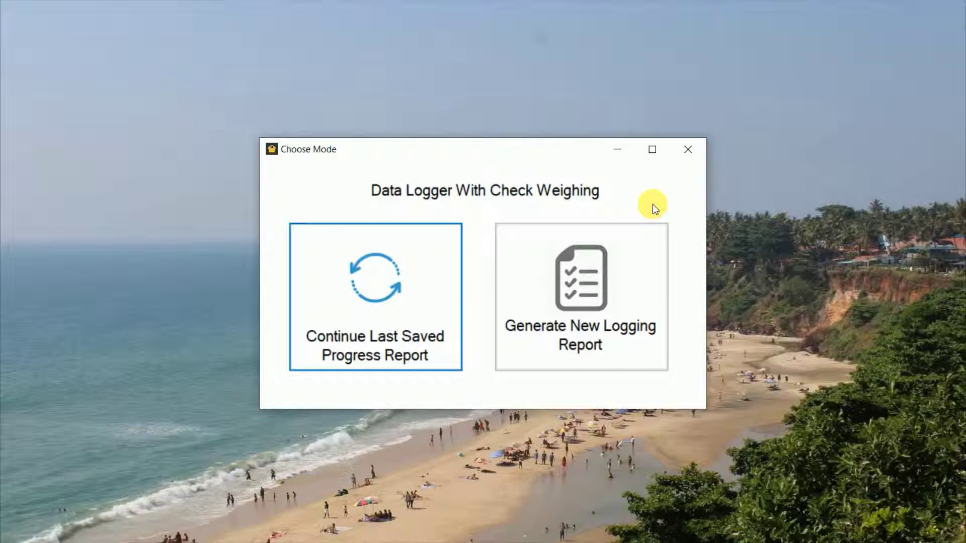
Step: Start a new report with 2.50 s capture time, weight range 600–10000, unit Kg
left_click(569, 277)
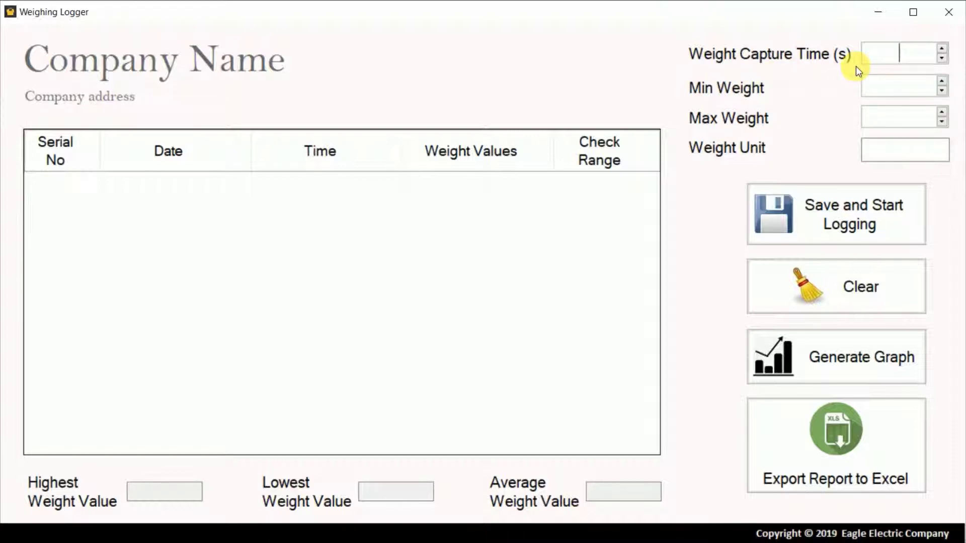
type("2.5")
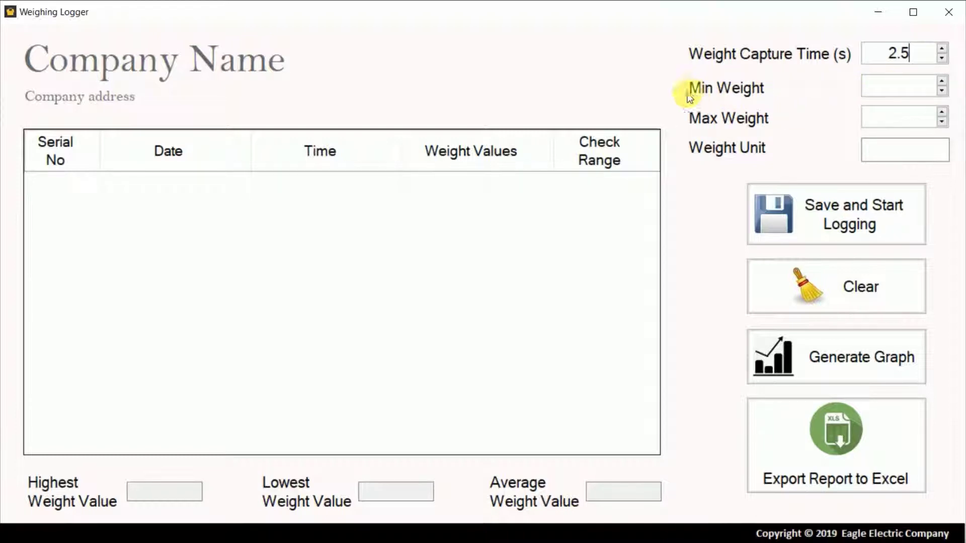
left_click(901, 91)
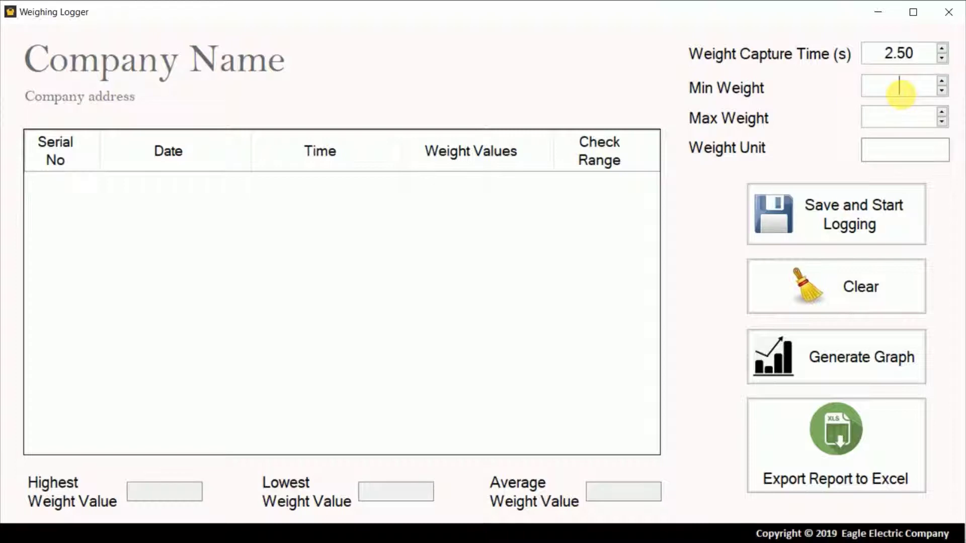
type("600")
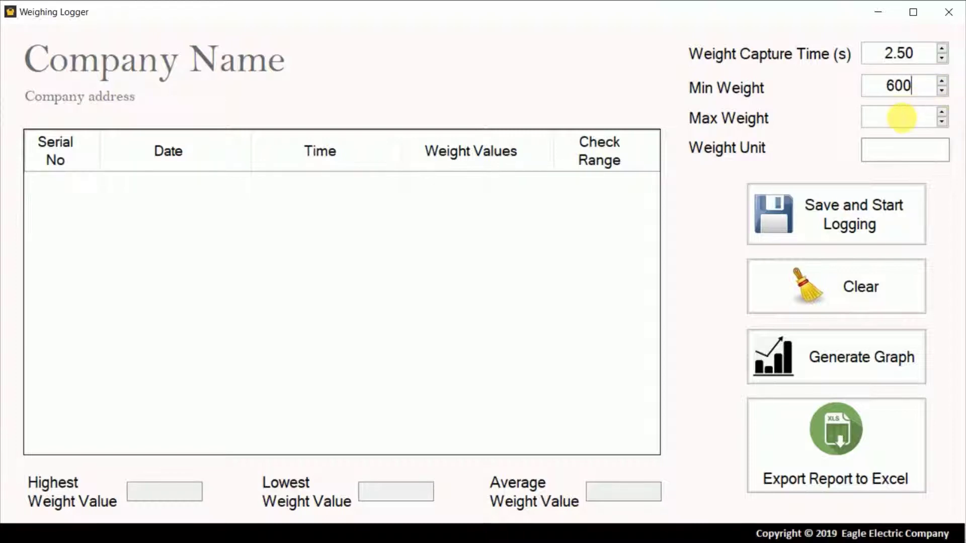
left_click(902, 118)
type("10000")
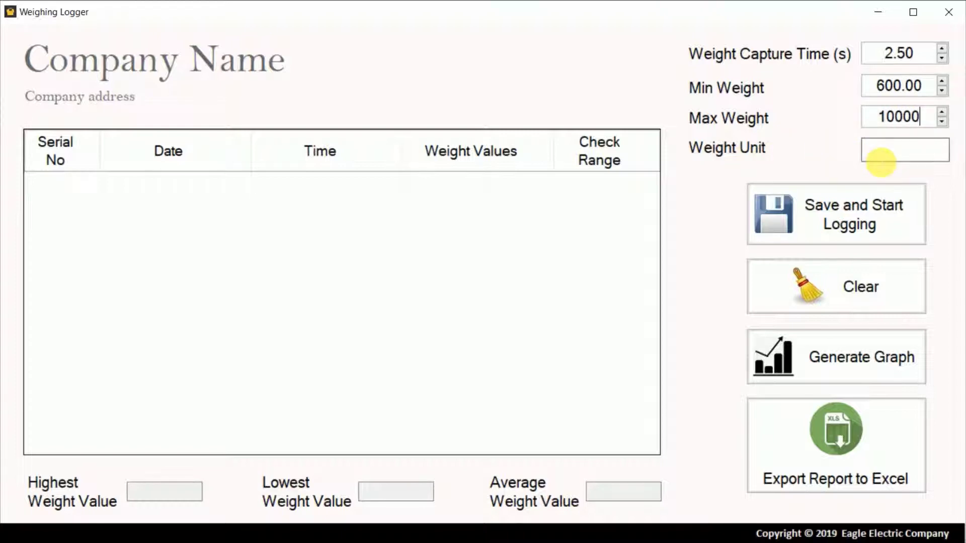
left_click(880, 155)
type("Kg")
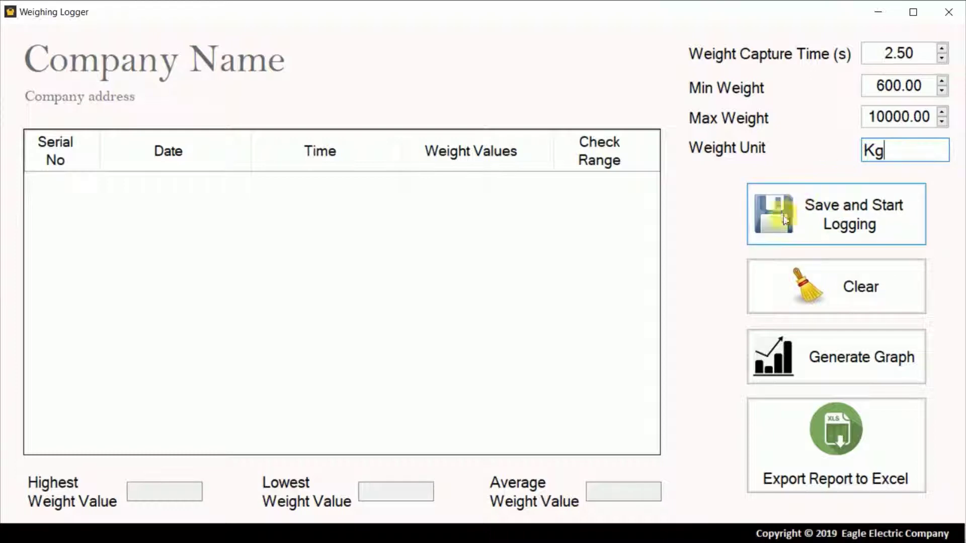
Step: Save the report settings and start logging weight readings
left_click(813, 222)
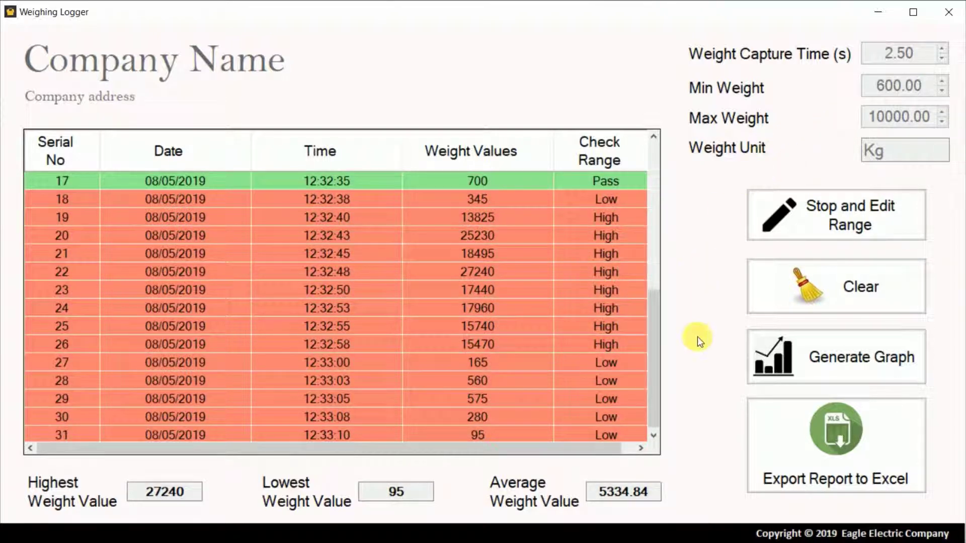
Step: Generate the weight graph, save it as a PNG, and preview the image in Photos
left_click(822, 361)
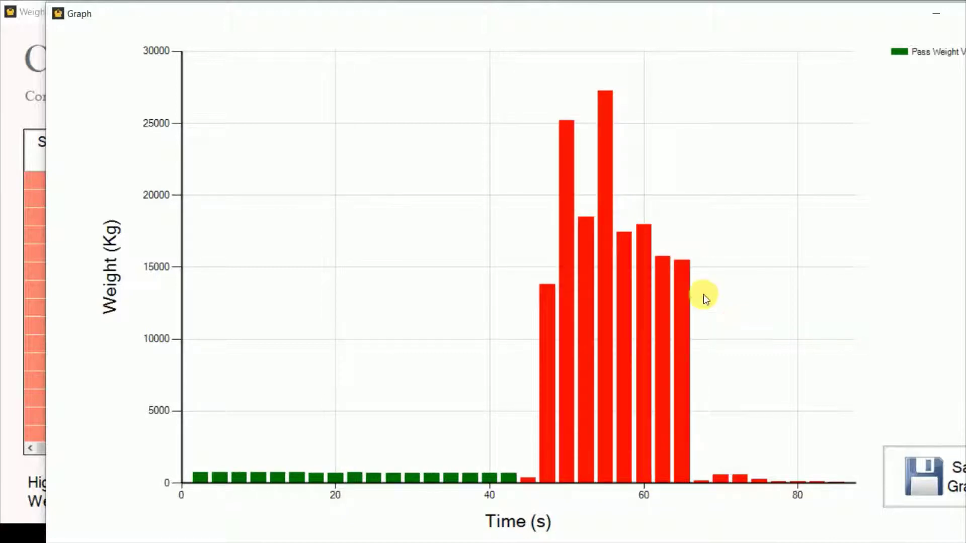
left_click_drag(453, 18, 399, 9)
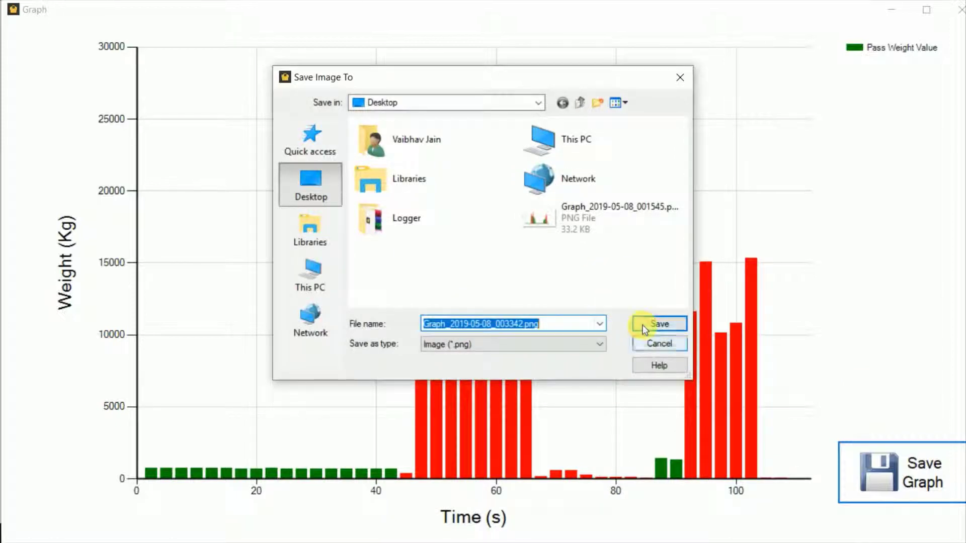
left_click(658, 324)
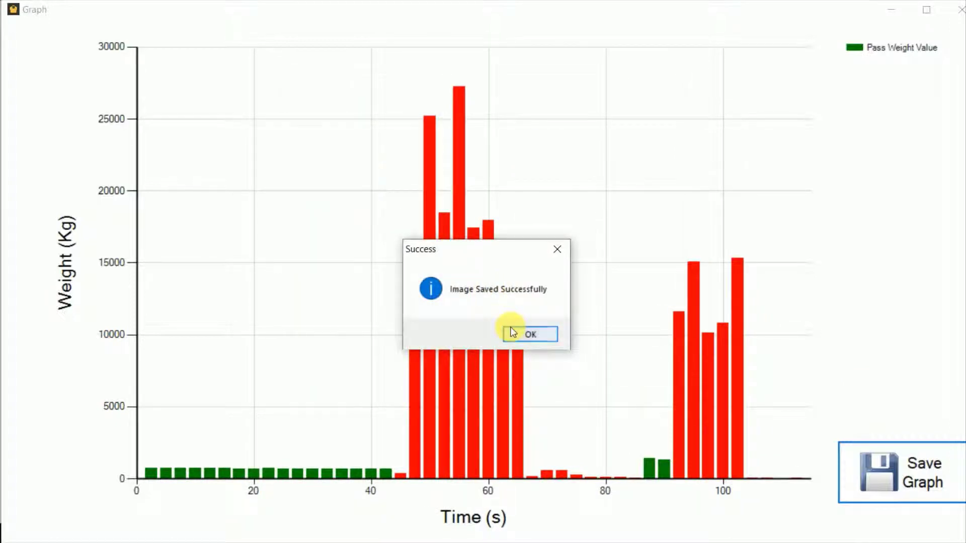
left_click(530, 334)
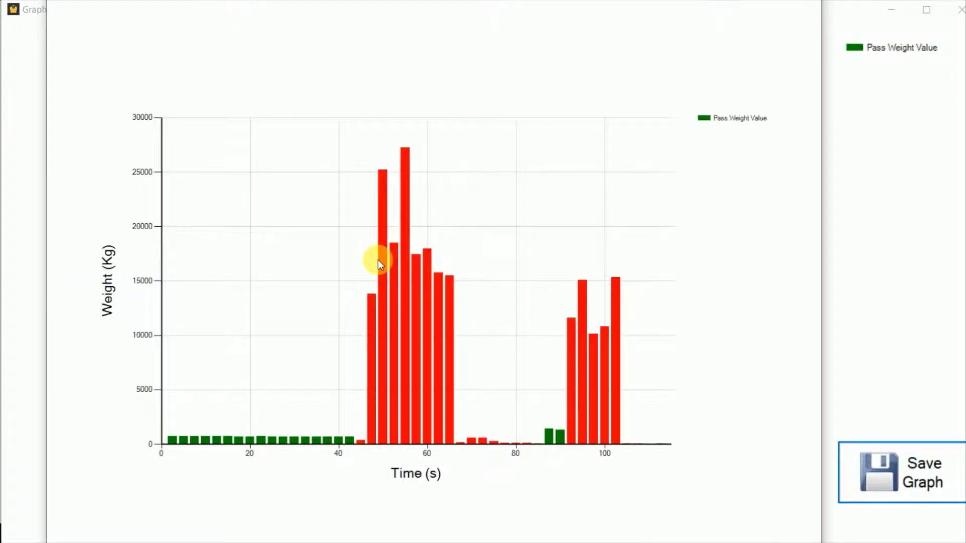
left_click(378, 260)
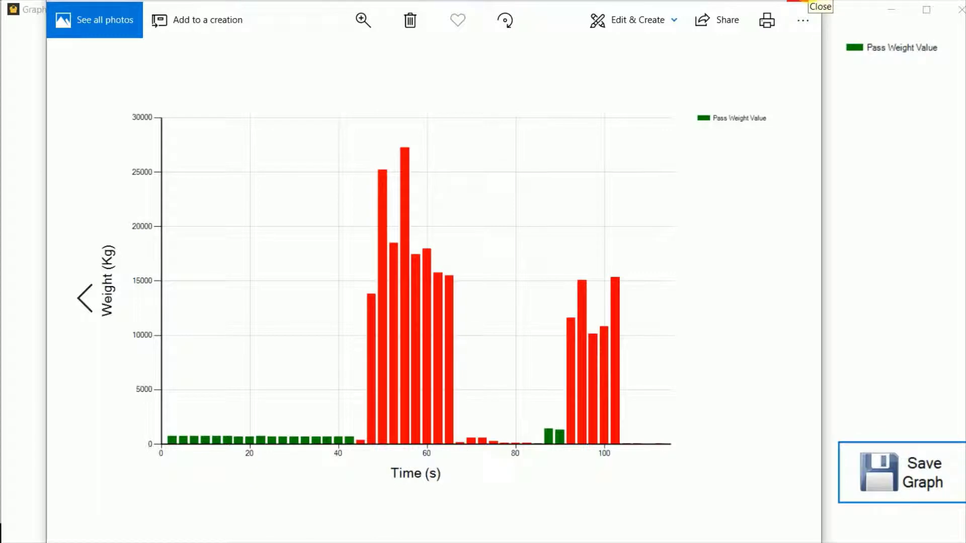
left_click(820, 6)
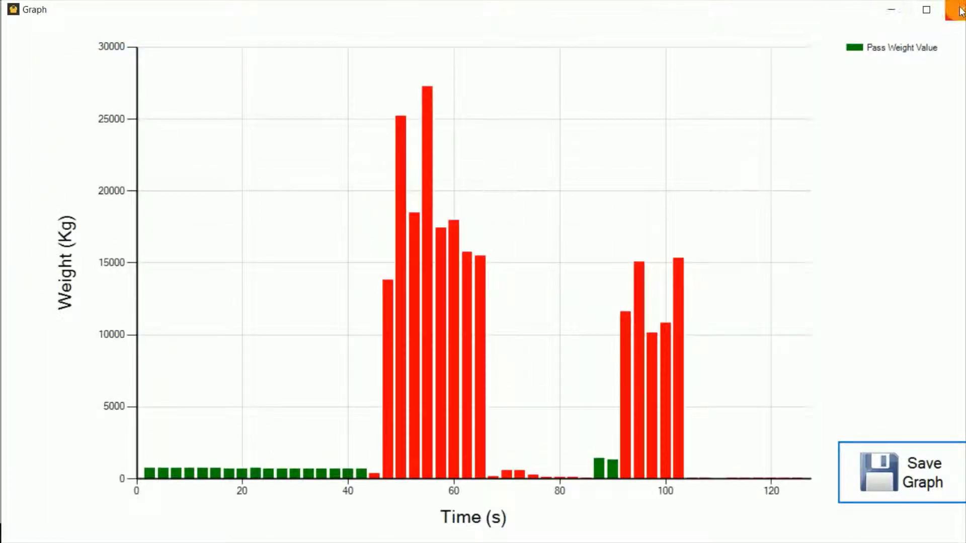
Step: Close the graph window and clear all logged readings, confirming with Yes
left_click(958, 9)
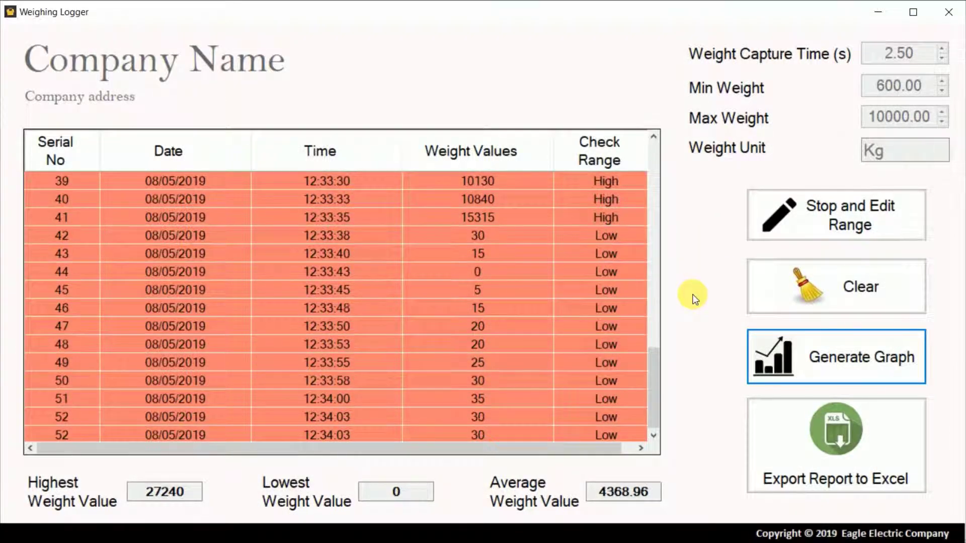
left_click(807, 299)
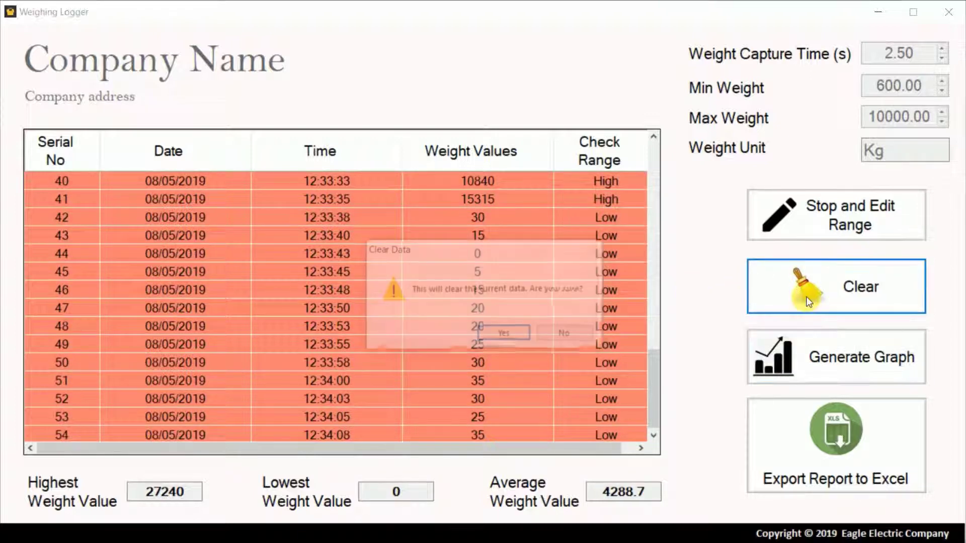
left_click(506, 336)
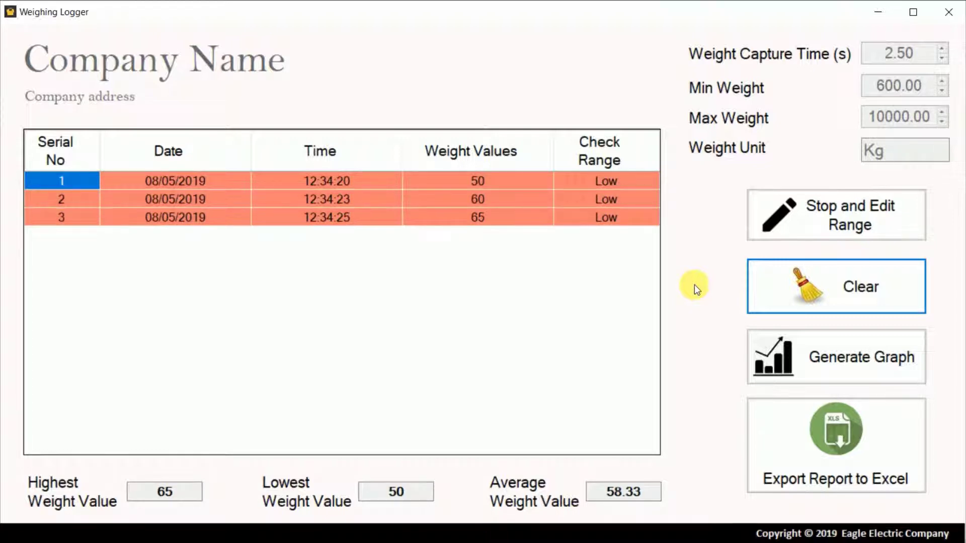
Step: Stop logging to edit the range and export the readings to an Excel report
left_click(823, 221)
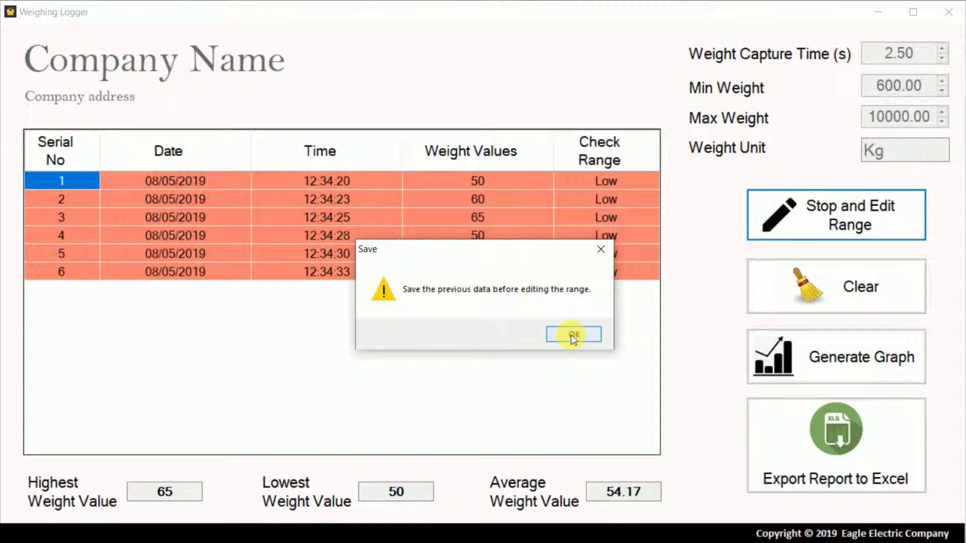
left_click(571, 335)
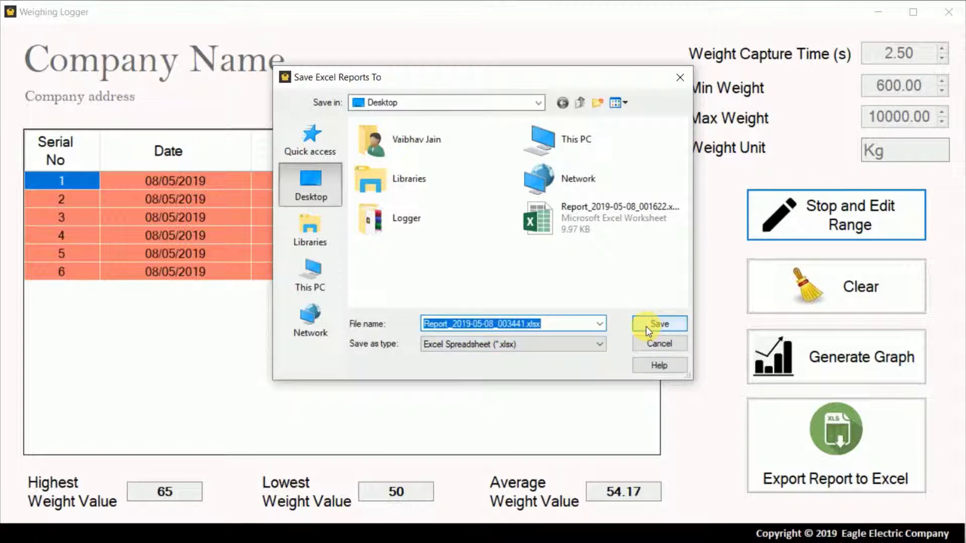
left_click(647, 327)
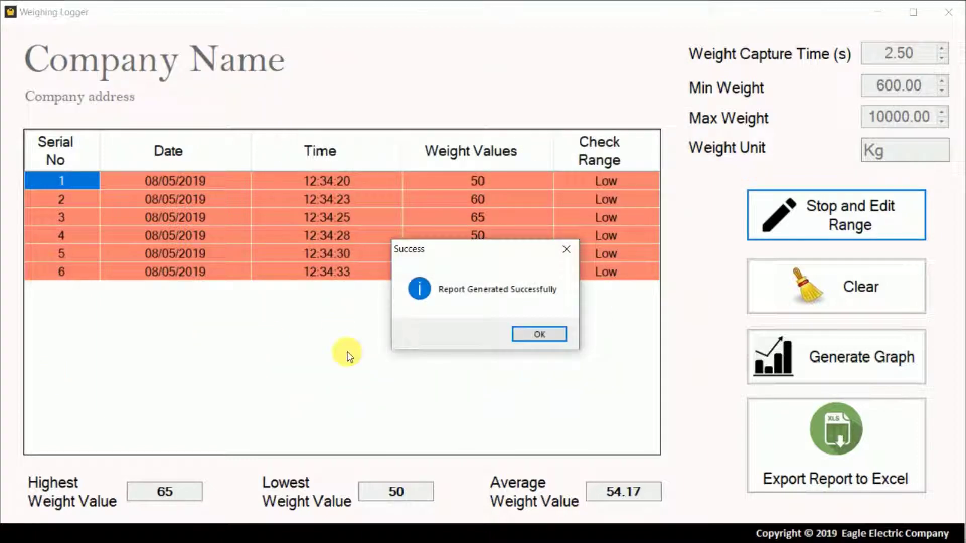
left_click(539, 335)
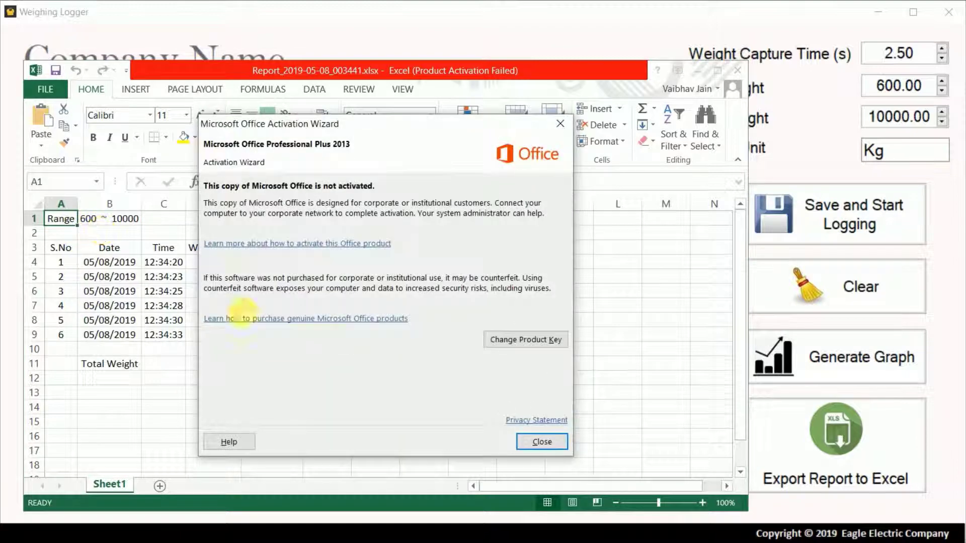
Step: Dismiss the Office activation notice and close the Excel report
left_click(540, 442)
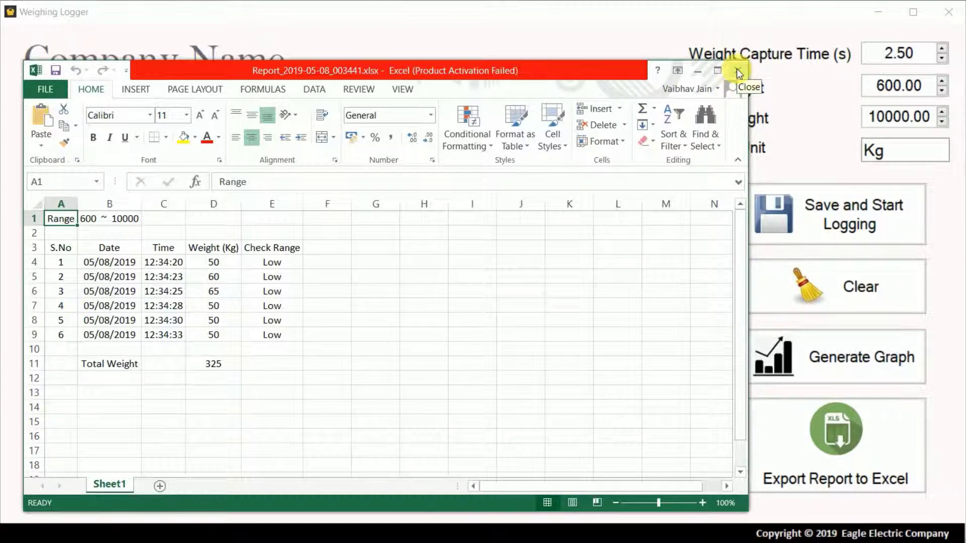
left_click(739, 71)
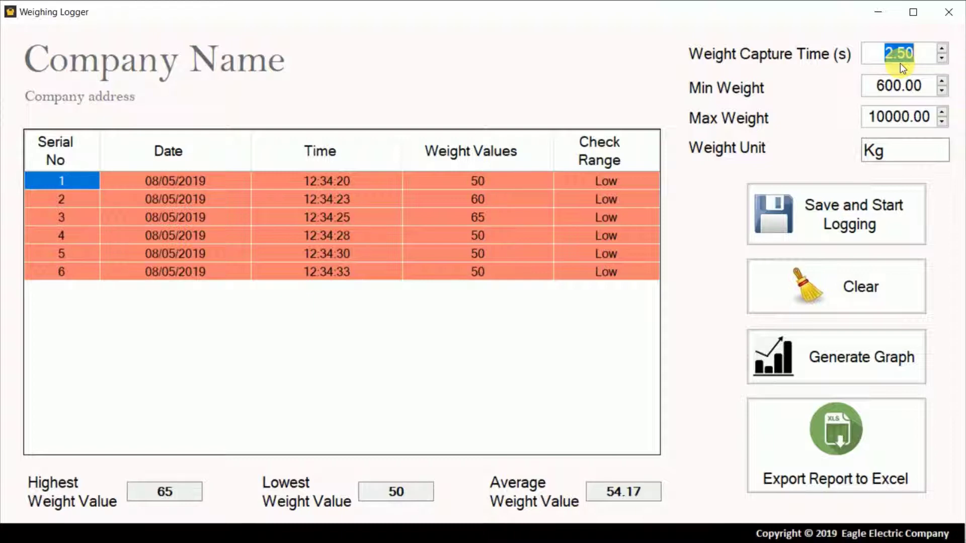
type("0.5")
Step: Set capture time to 0.50 s and max weight to 1000, then restart logging
key("Tab")
left_click(885, 117)
key("Delete")
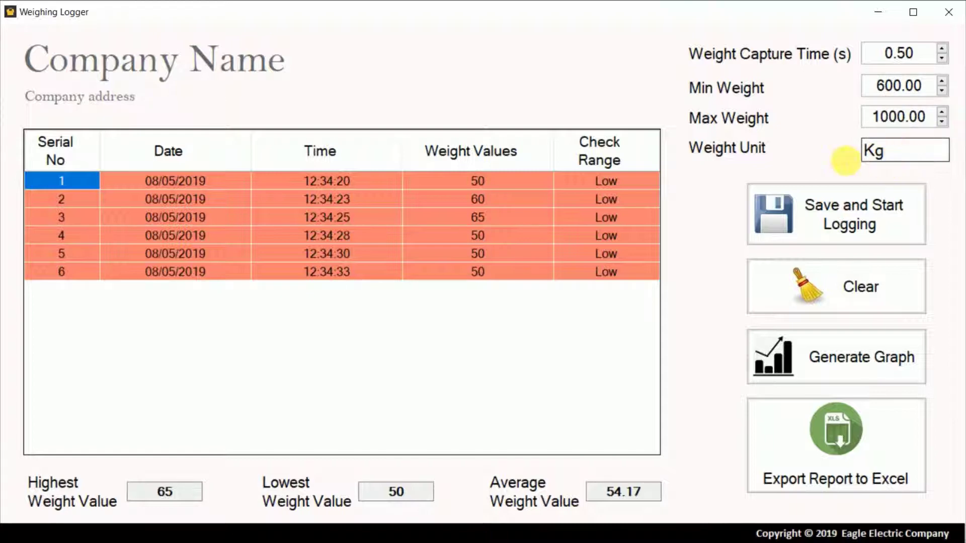
left_click(817, 218)
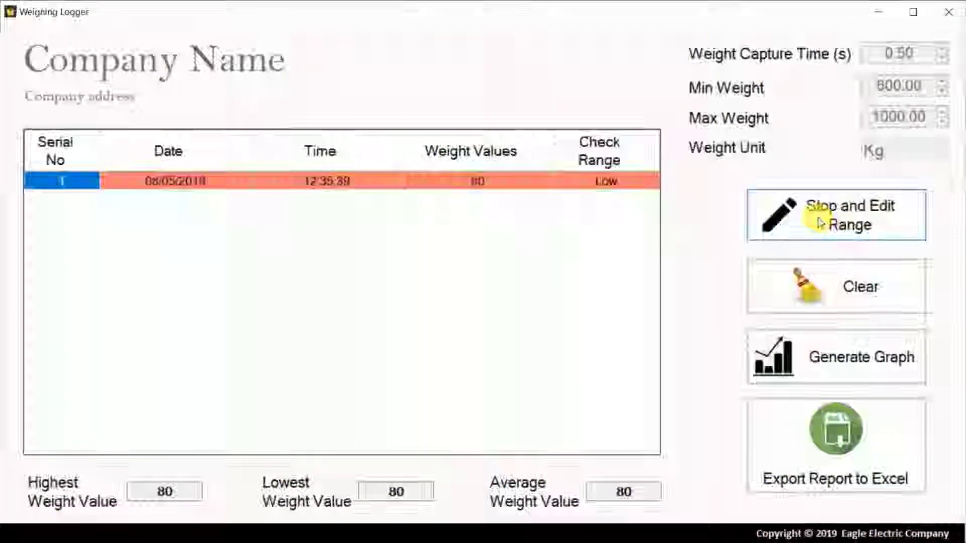